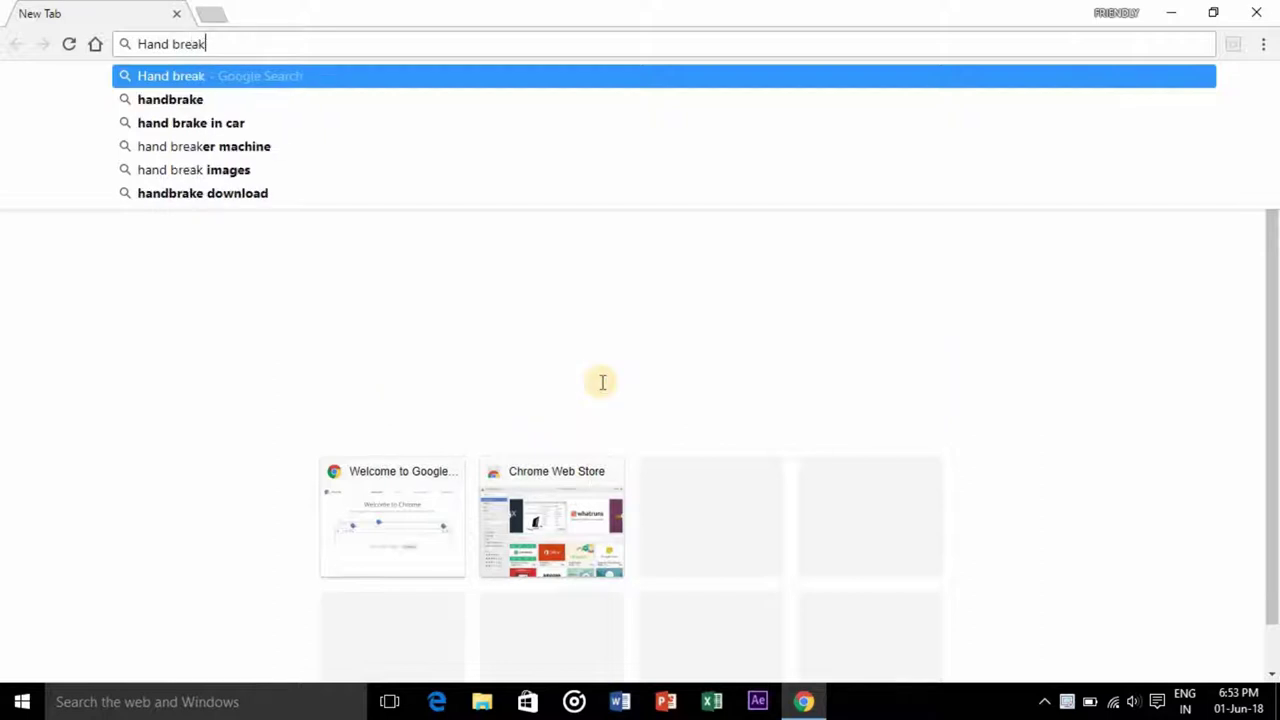
# - Search the web for "Hand break software" and open the official HandBrake website from the results
pyautogui.write('eak software')
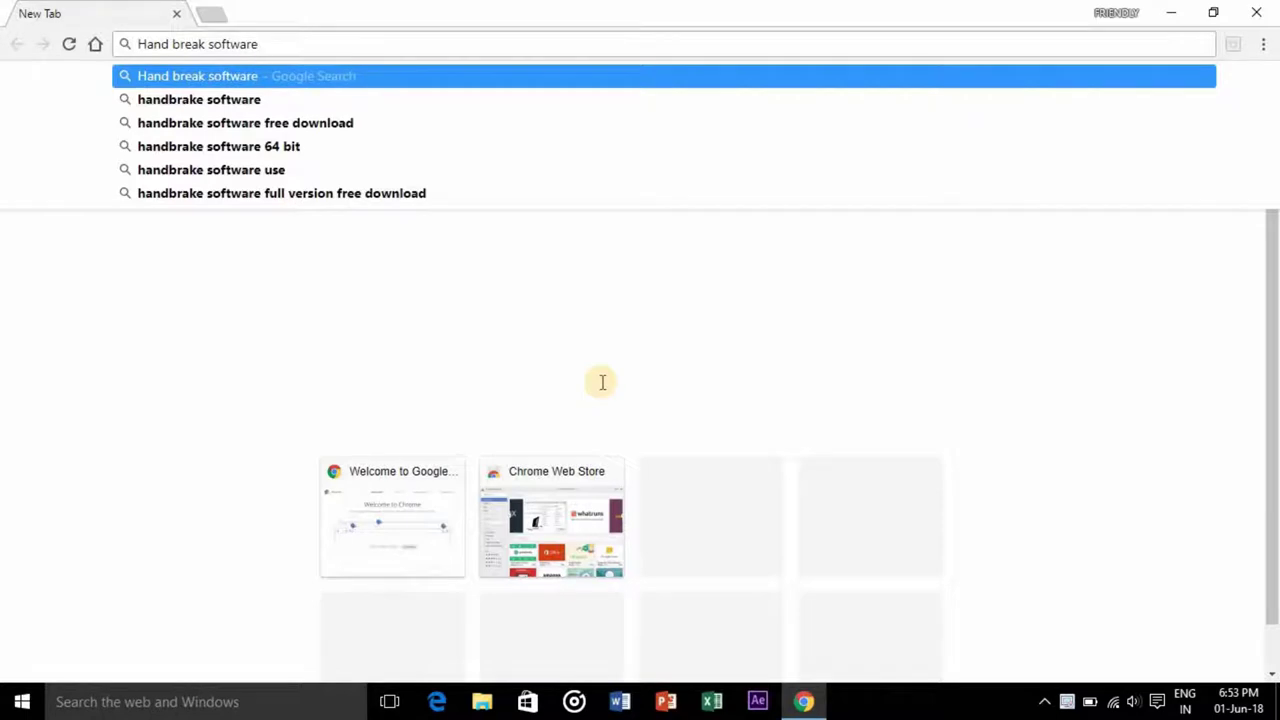
pyautogui.press('Return')
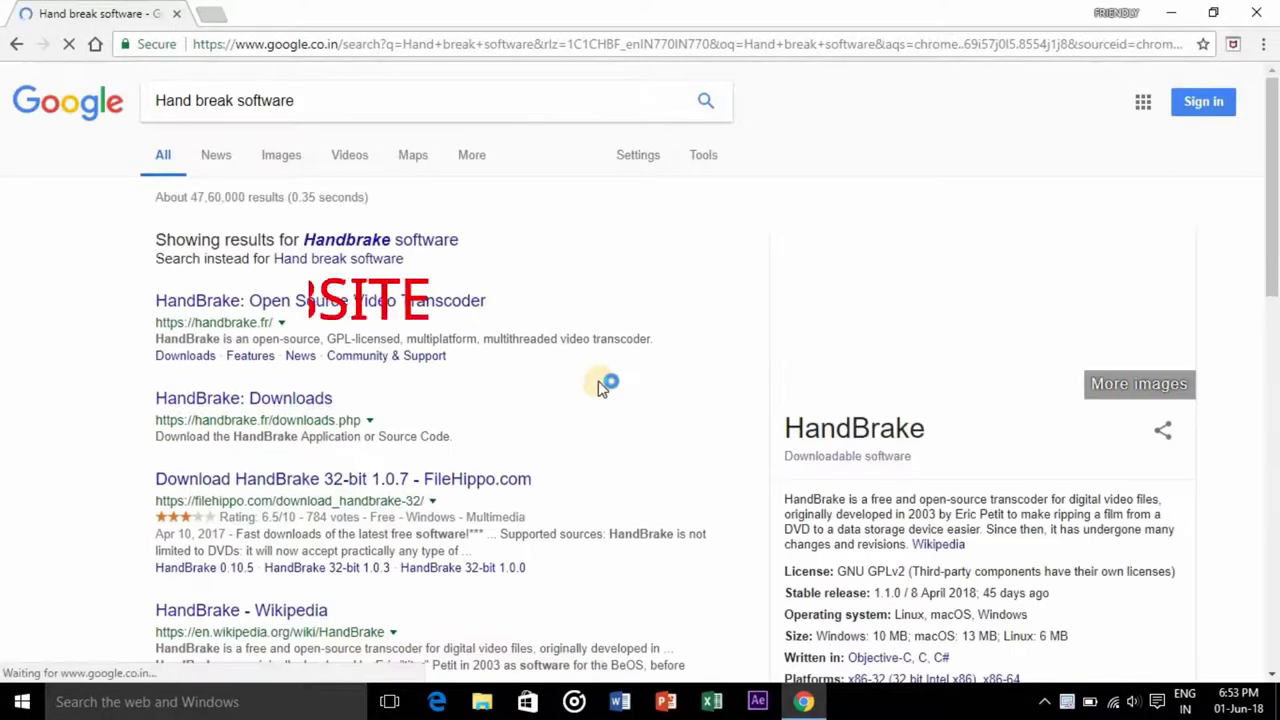
pyautogui.click(322, 303)
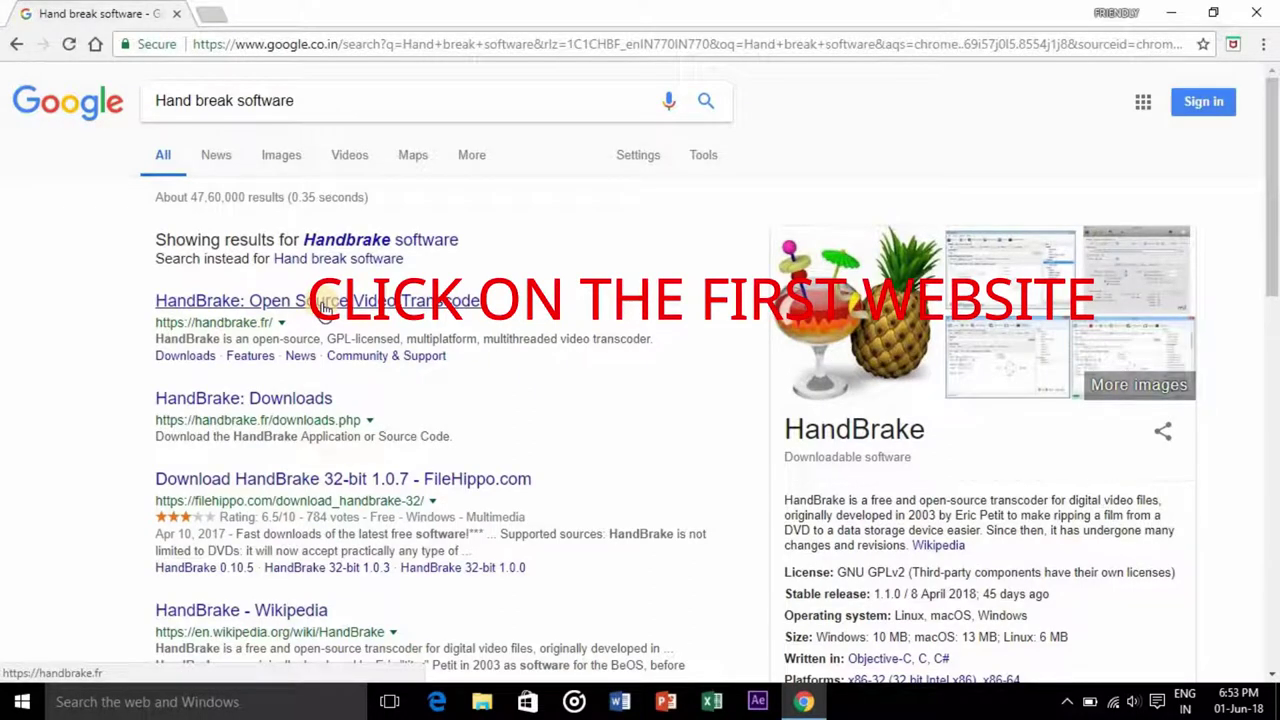
pyautogui.click(322, 305)
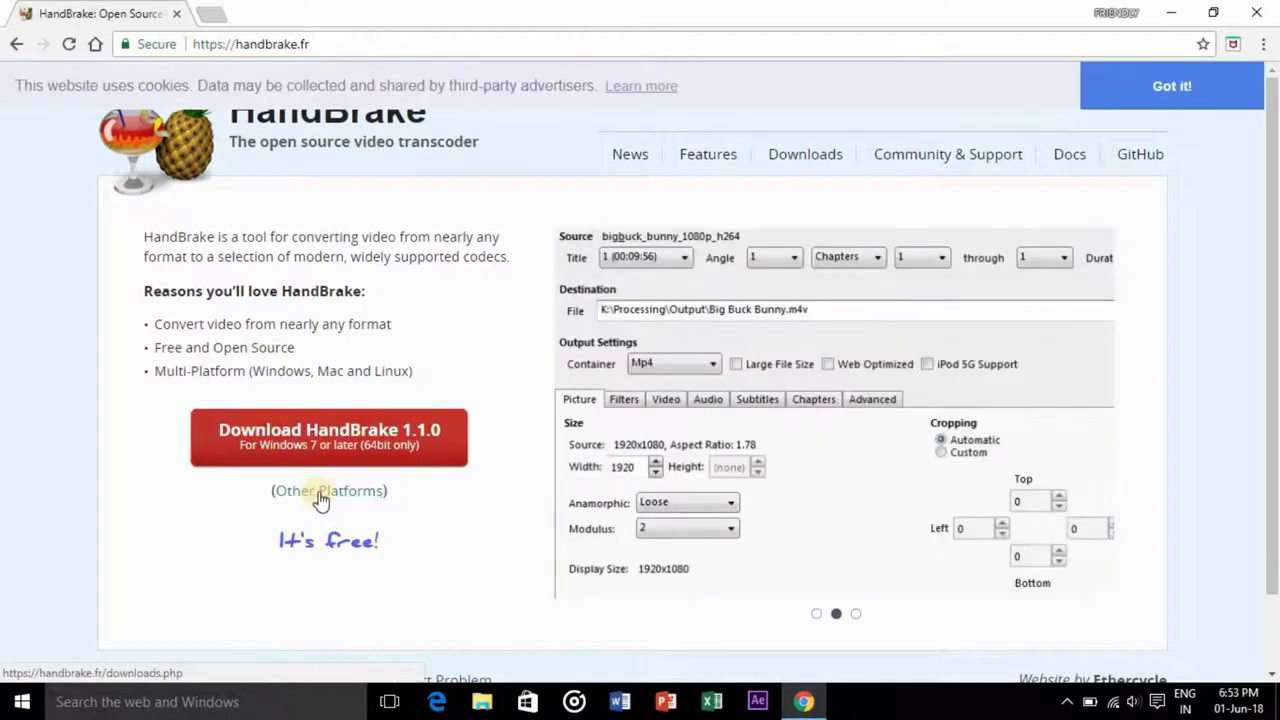
# - Download the 64-bit Windows version of HandBrake 1.1.0 from the site's page for other platforms
pyautogui.click(350, 497)
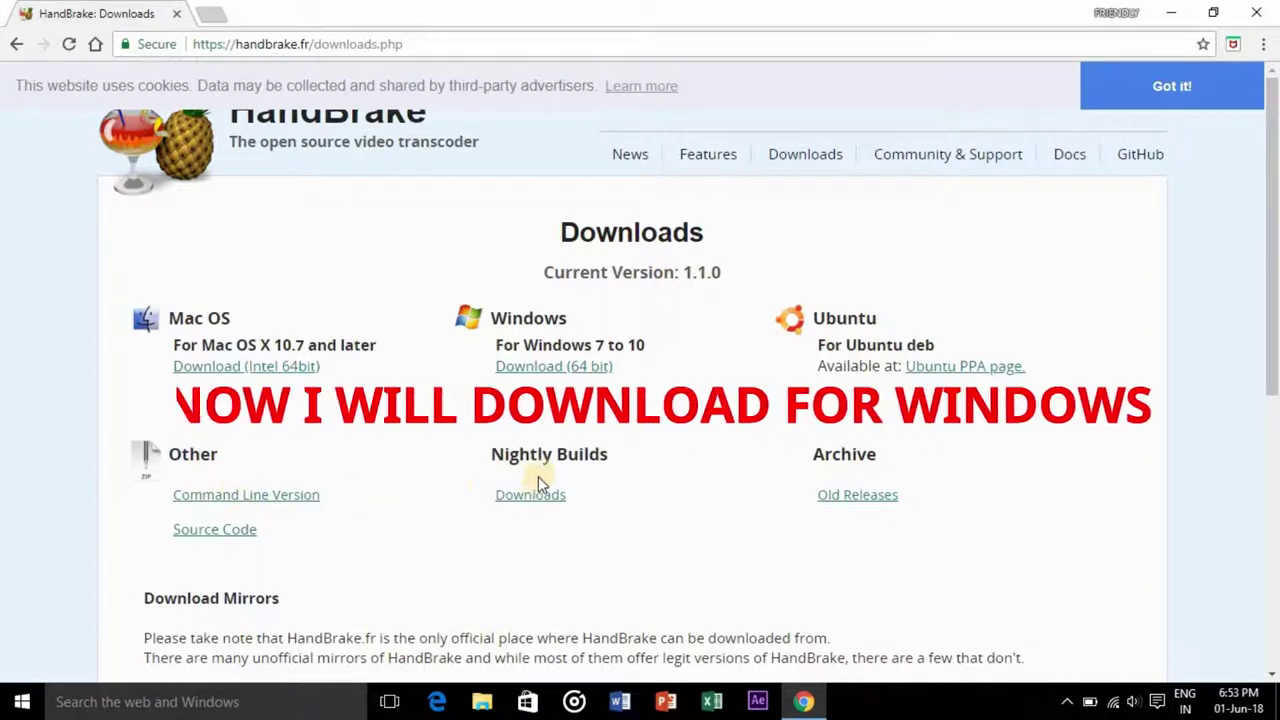
pyautogui.click(554, 366)
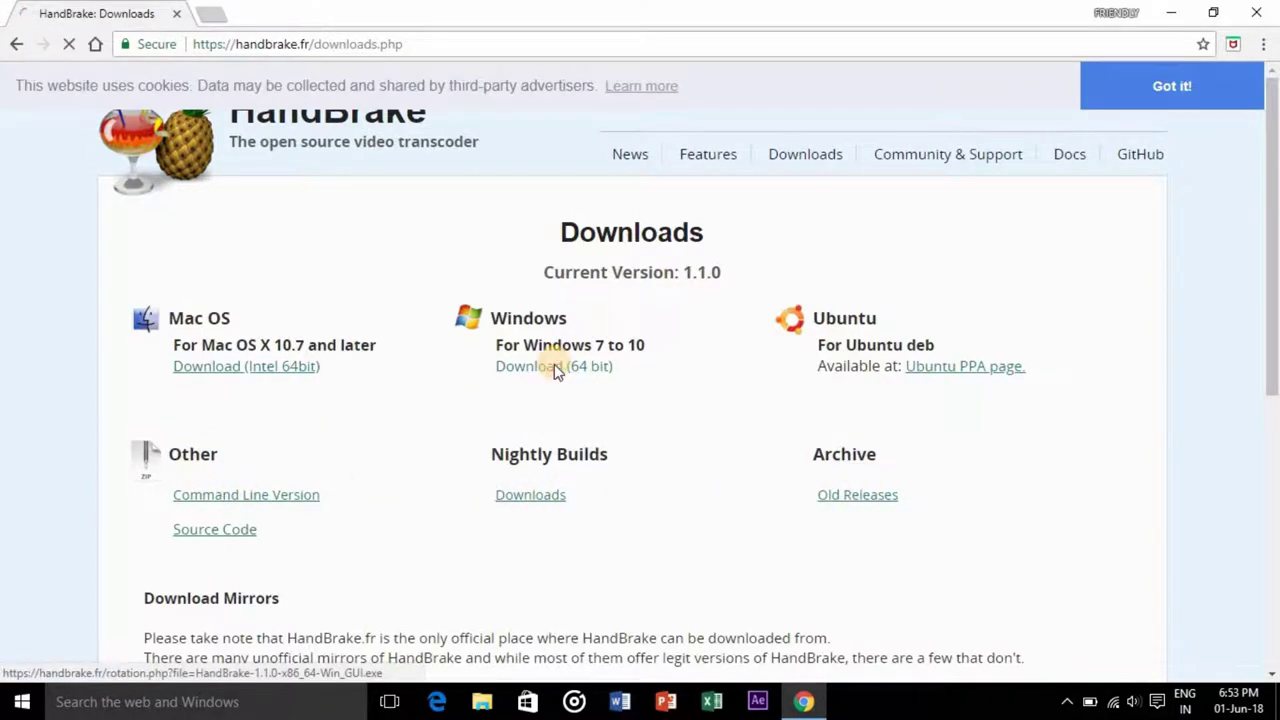
pyautogui.scroll(-2, 561, 364)
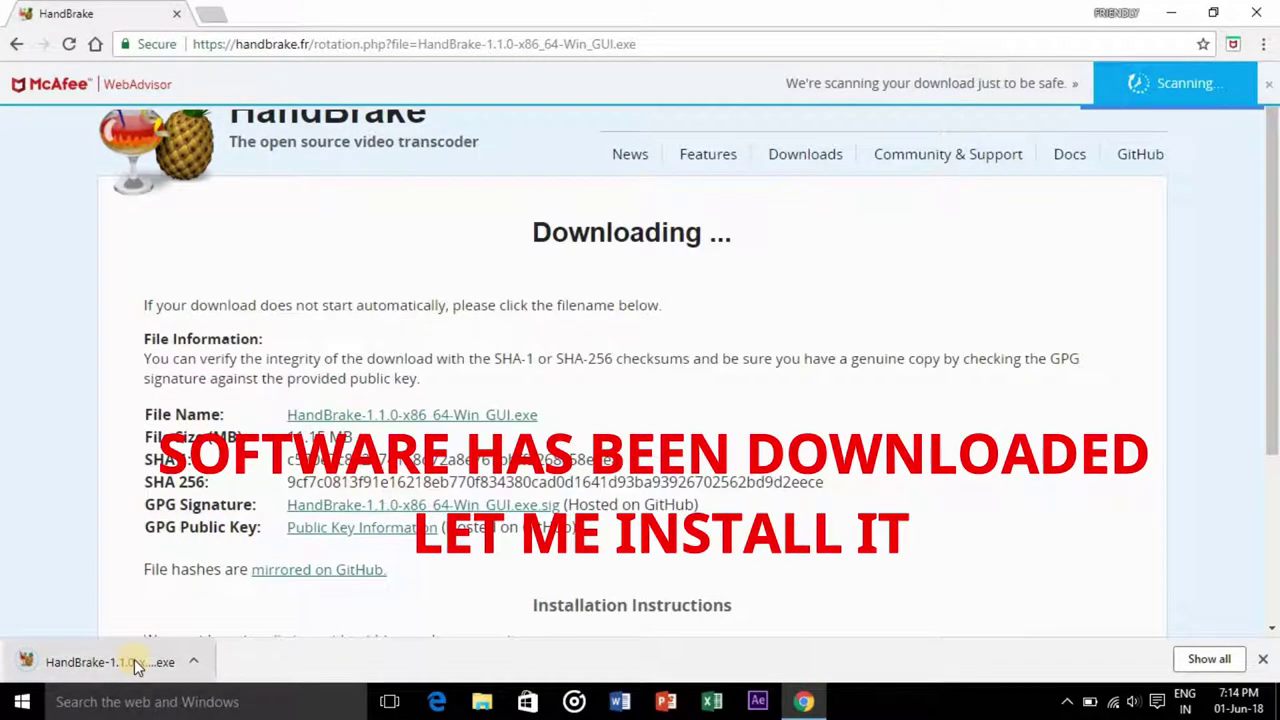
# - Run the downloaded HandBrake 1.1.0 installer and complete setup with the default folder C:\Program Files\HandBrake, closing the browser
pyautogui.click(137, 665)
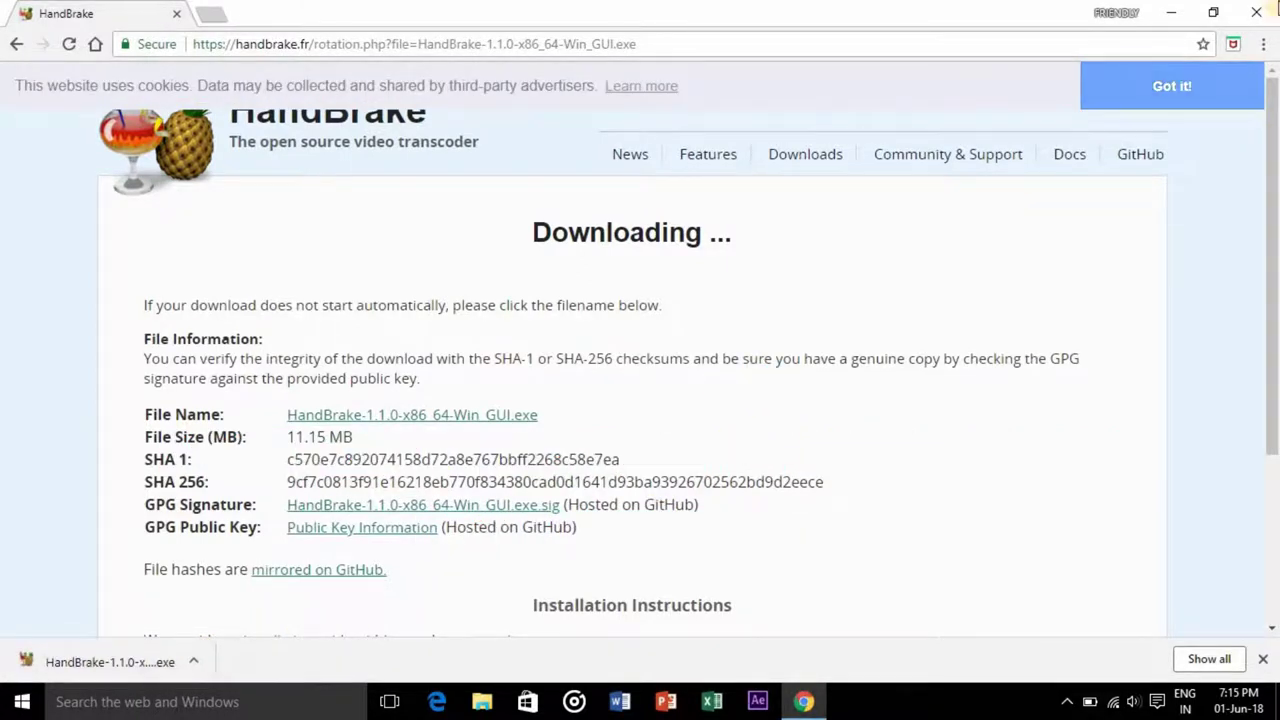
pyautogui.click(1256, 13)
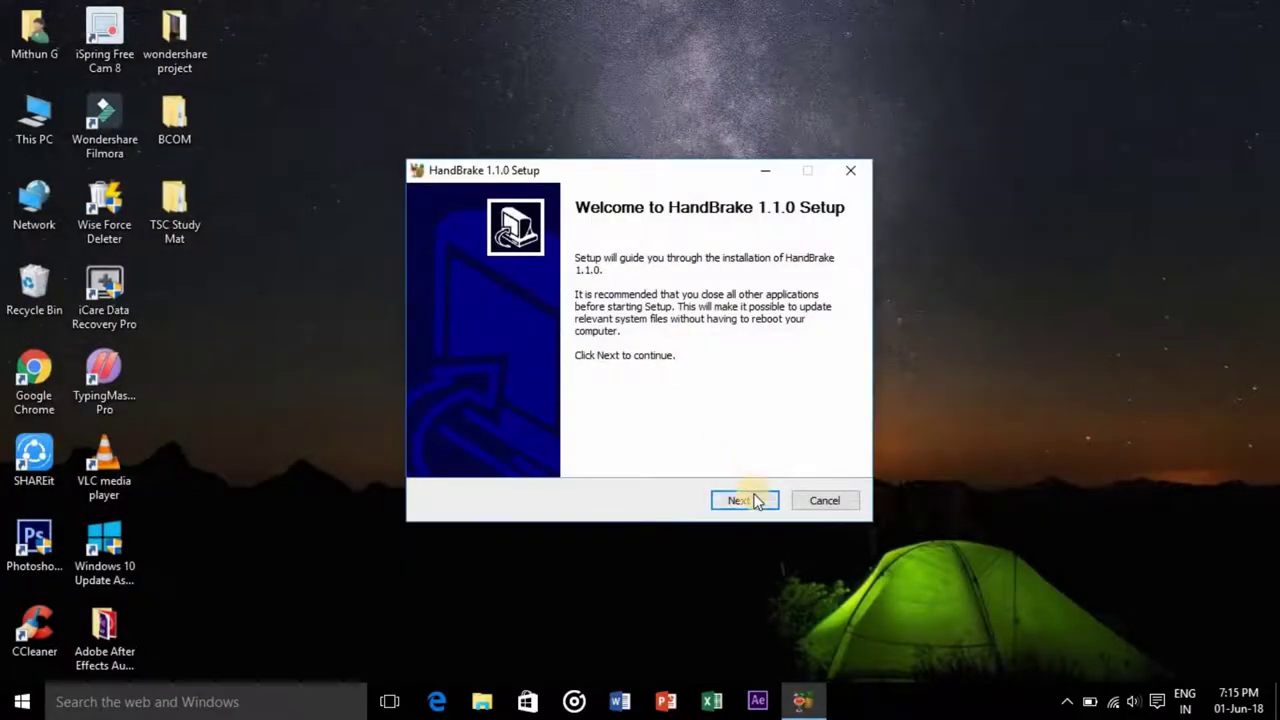
pyautogui.click(745, 500)
pyautogui.click(750, 500)
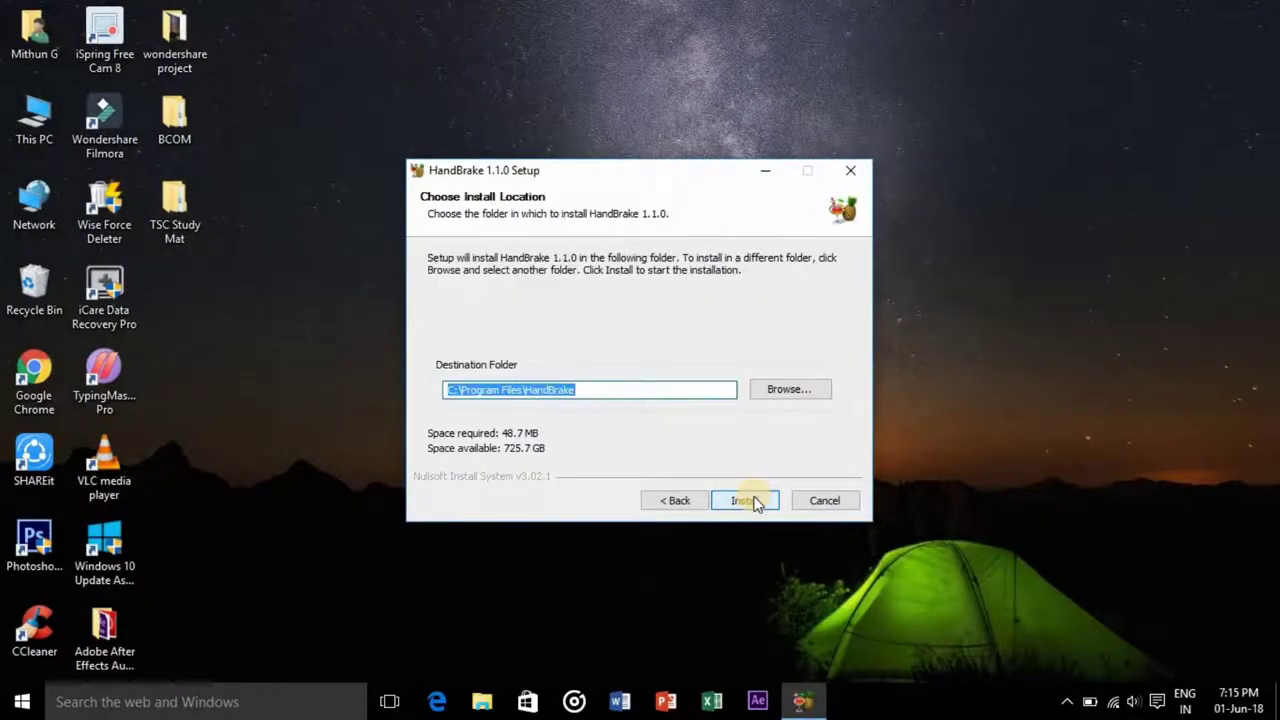
pyautogui.click(755, 502)
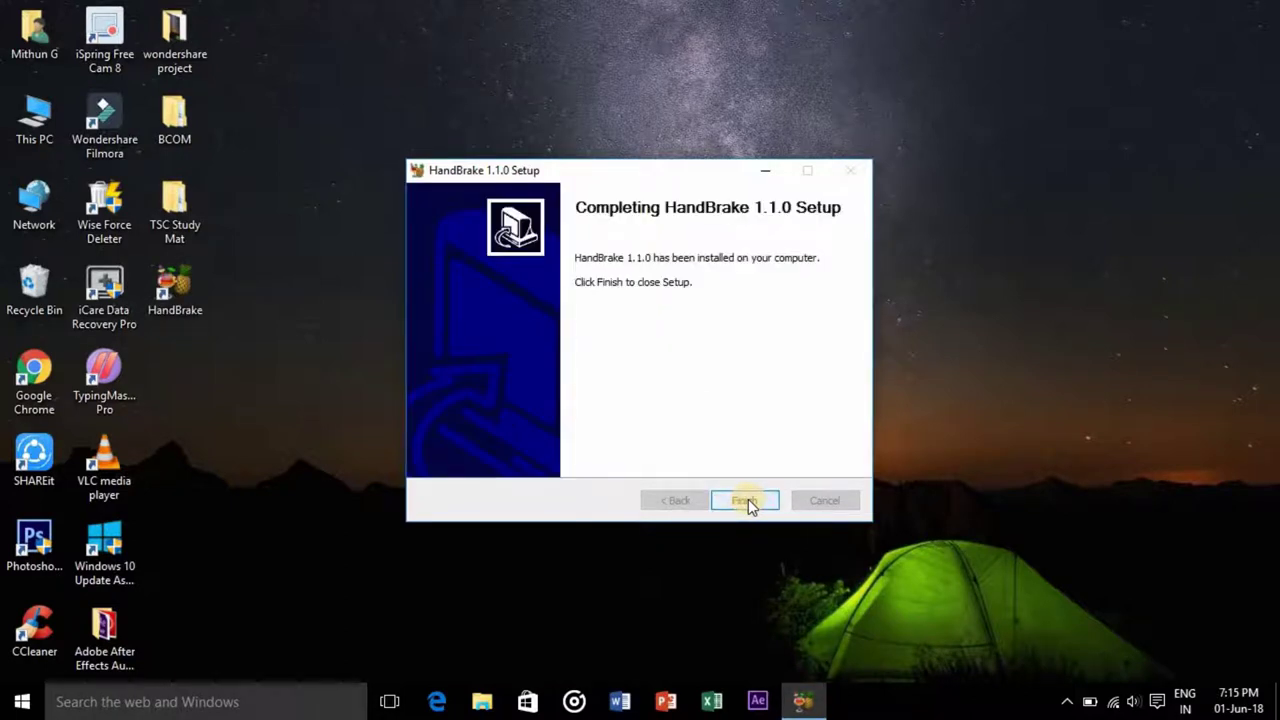
pyautogui.click(748, 500)
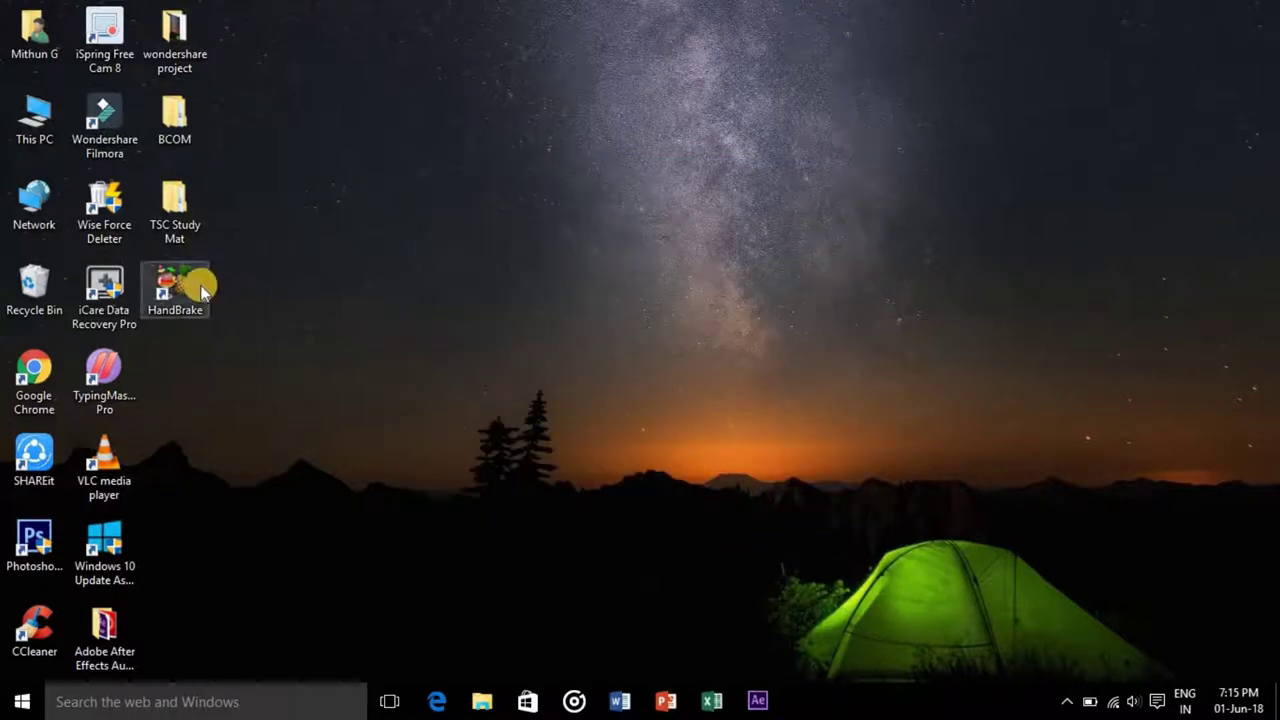
# - Launch HandBrake and open the single video file "opening title" from the Desktop as the source
pyautogui.moveTo(202, 288); pyautogui.dragTo(133, 540)
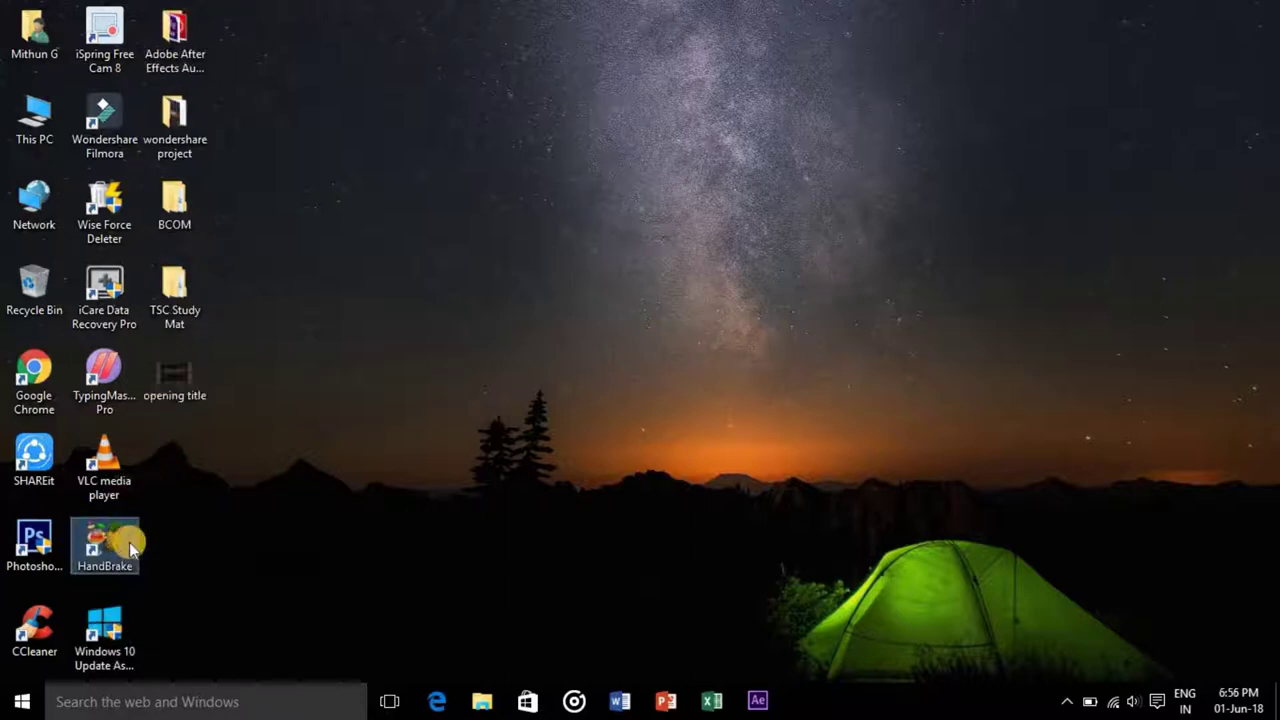
pyautogui.doubleClick(129, 542)
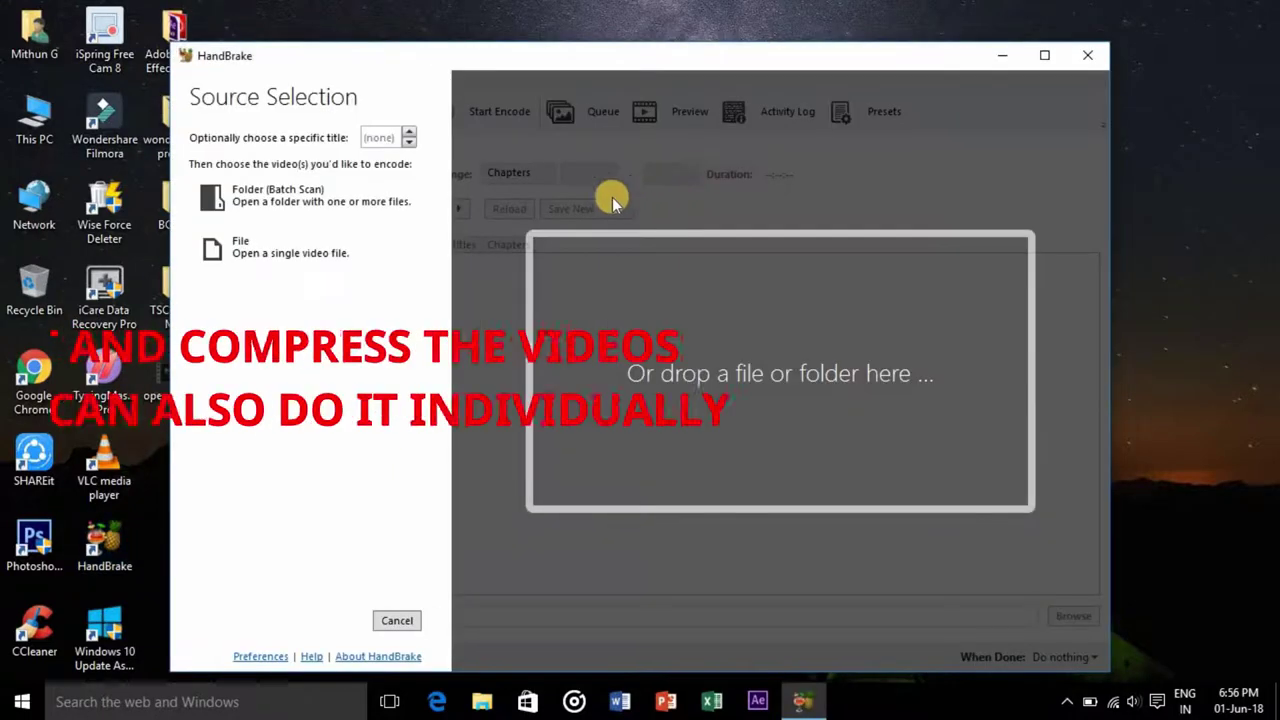
pyautogui.click(281, 248)
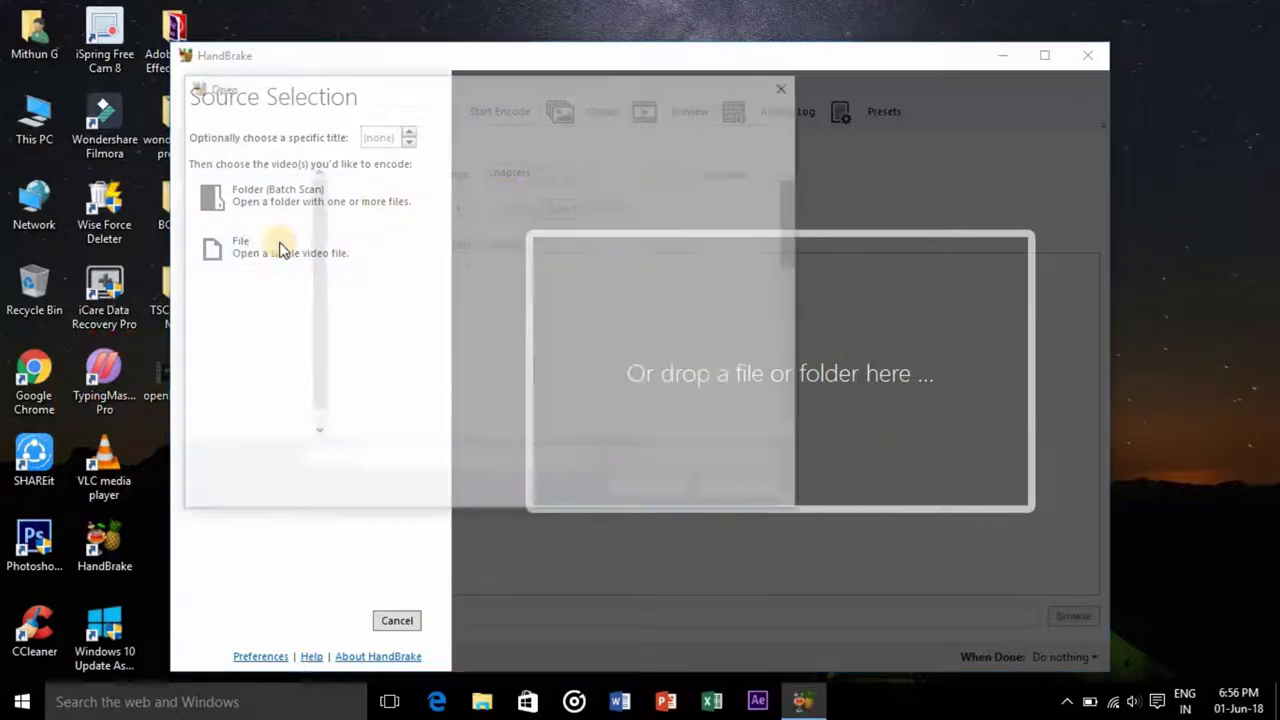
pyautogui.click(248, 286)
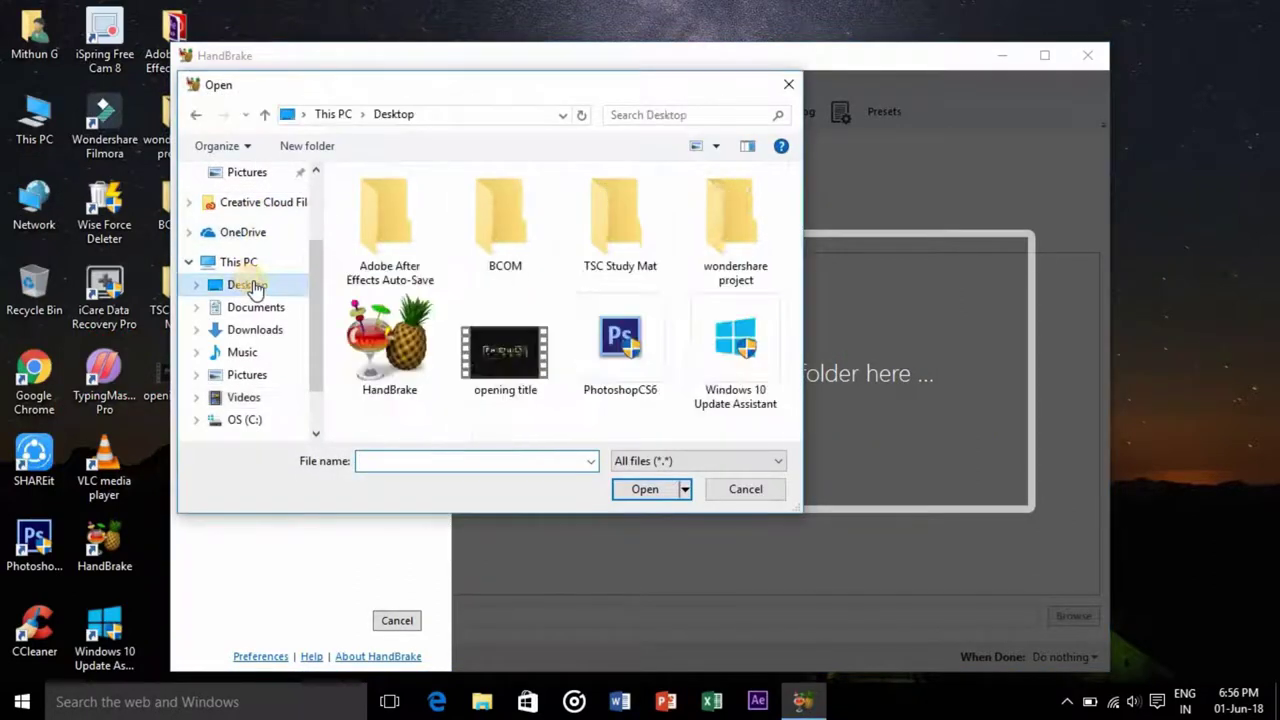
pyautogui.click(490, 345)
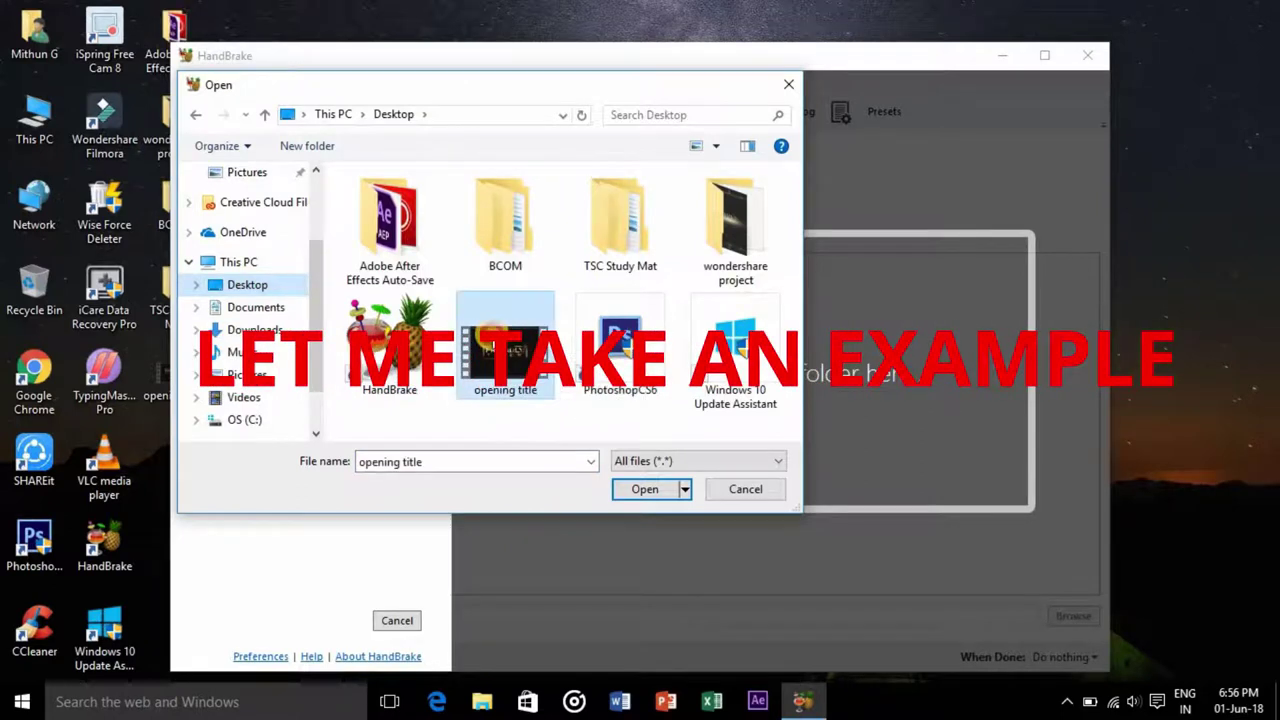
pyautogui.click(652, 490)
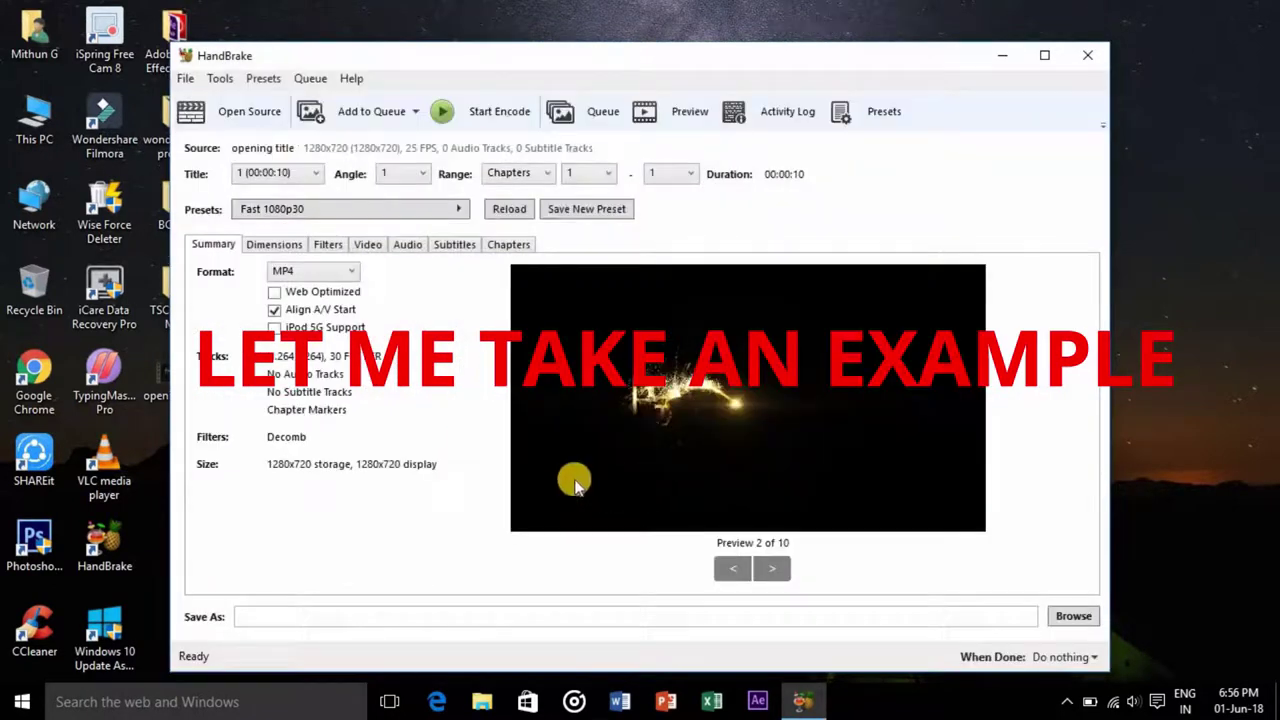
pyautogui.click(371, 211)
pyautogui.moveTo(520, 234)
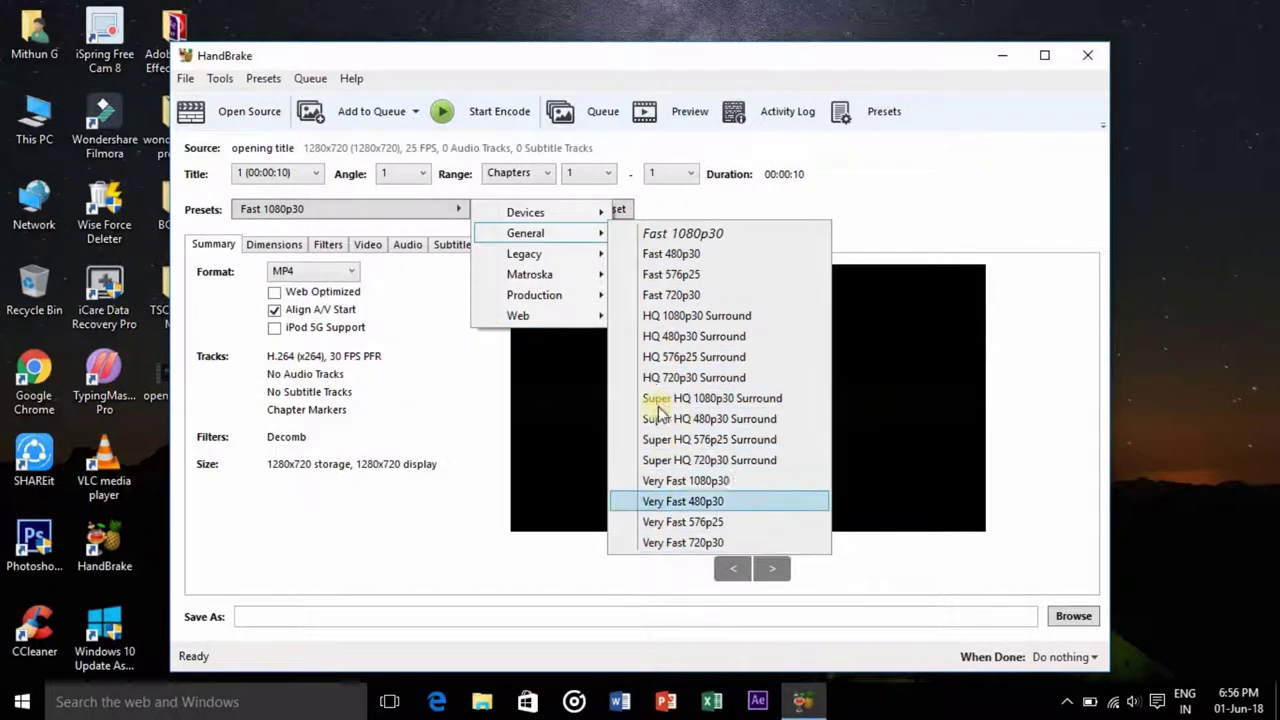
pyautogui.click(450, 211)
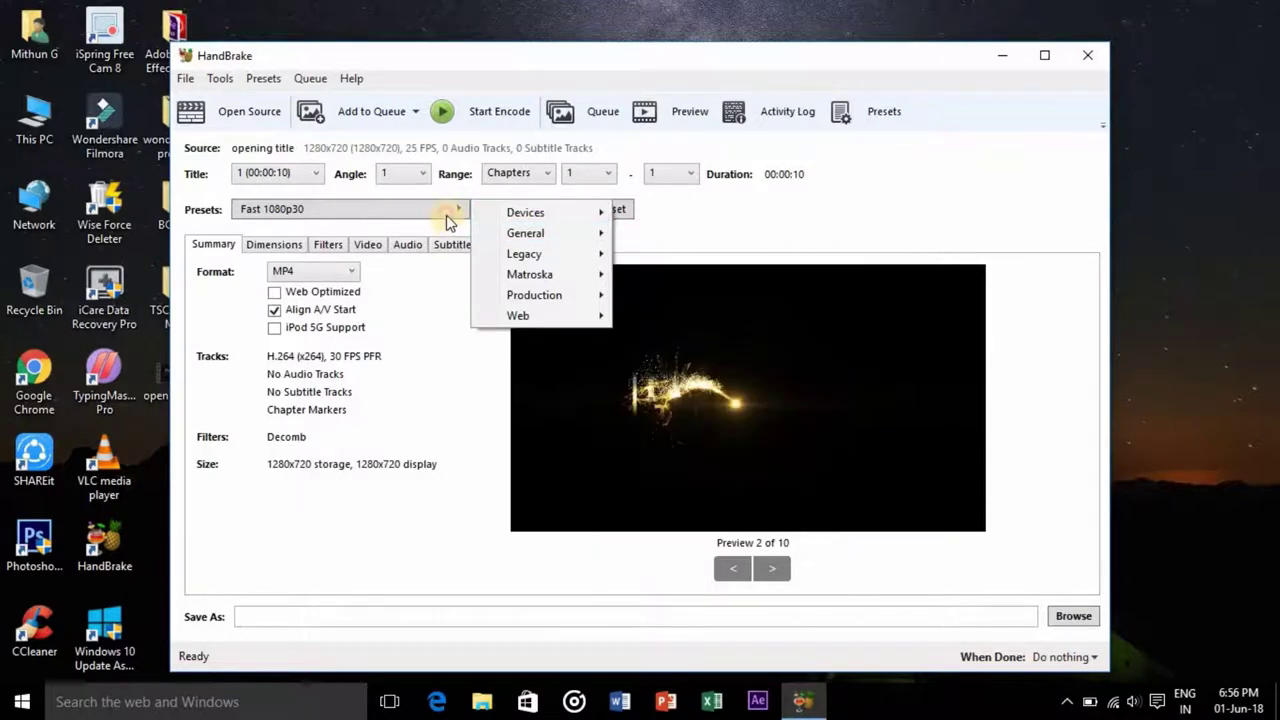
pyautogui.click(448, 235)
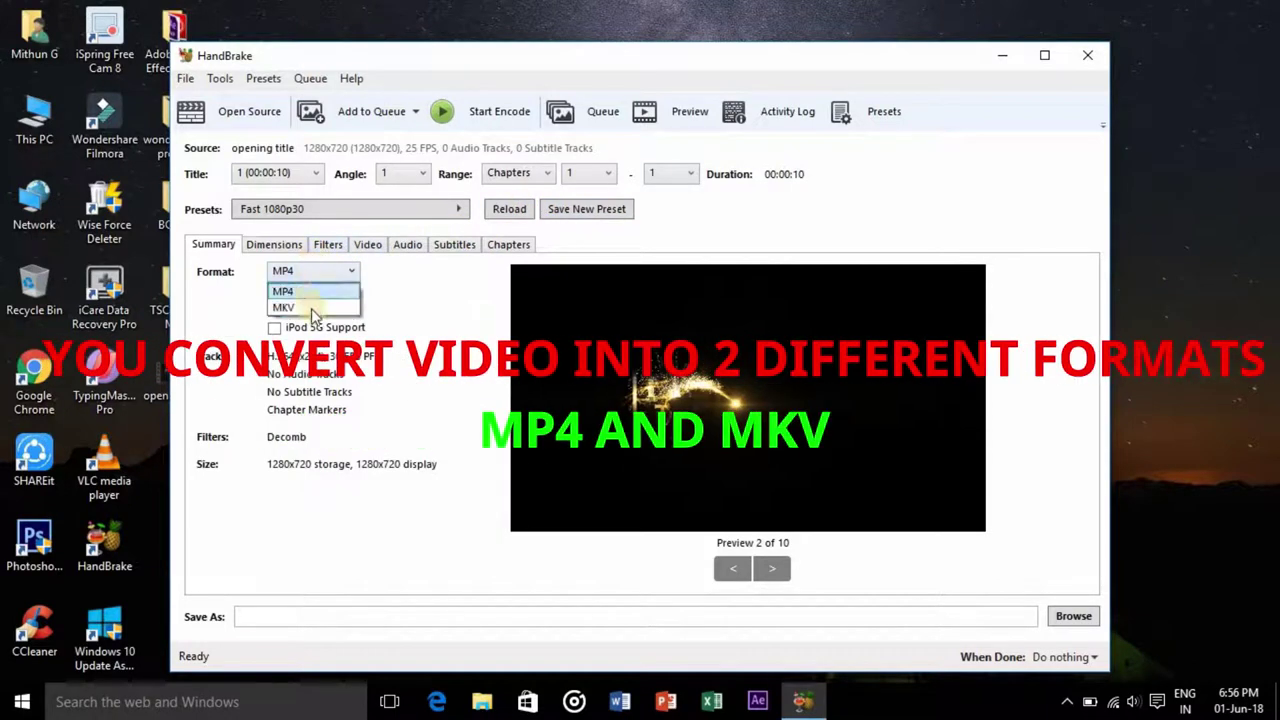
pyautogui.click(305, 248)
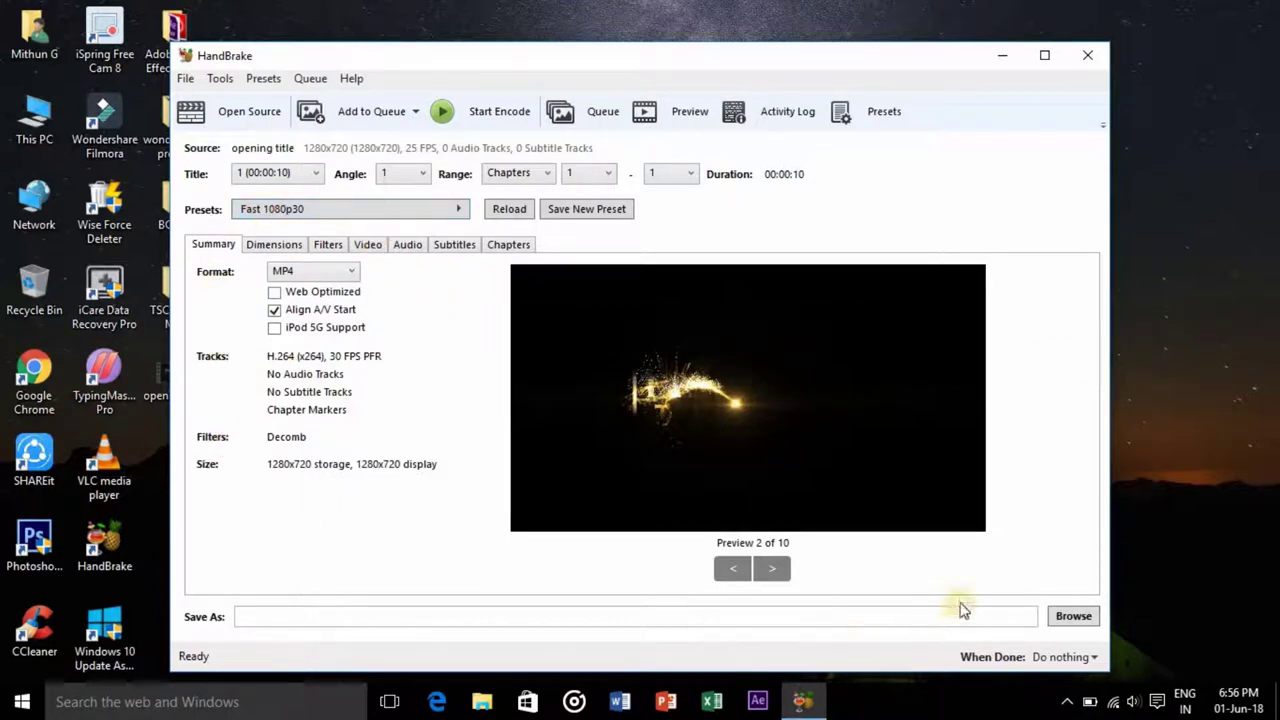
# - Set the output file to an mp4 named "converted" on the Desktop, and encode the video
pyautogui.click(1070, 617)
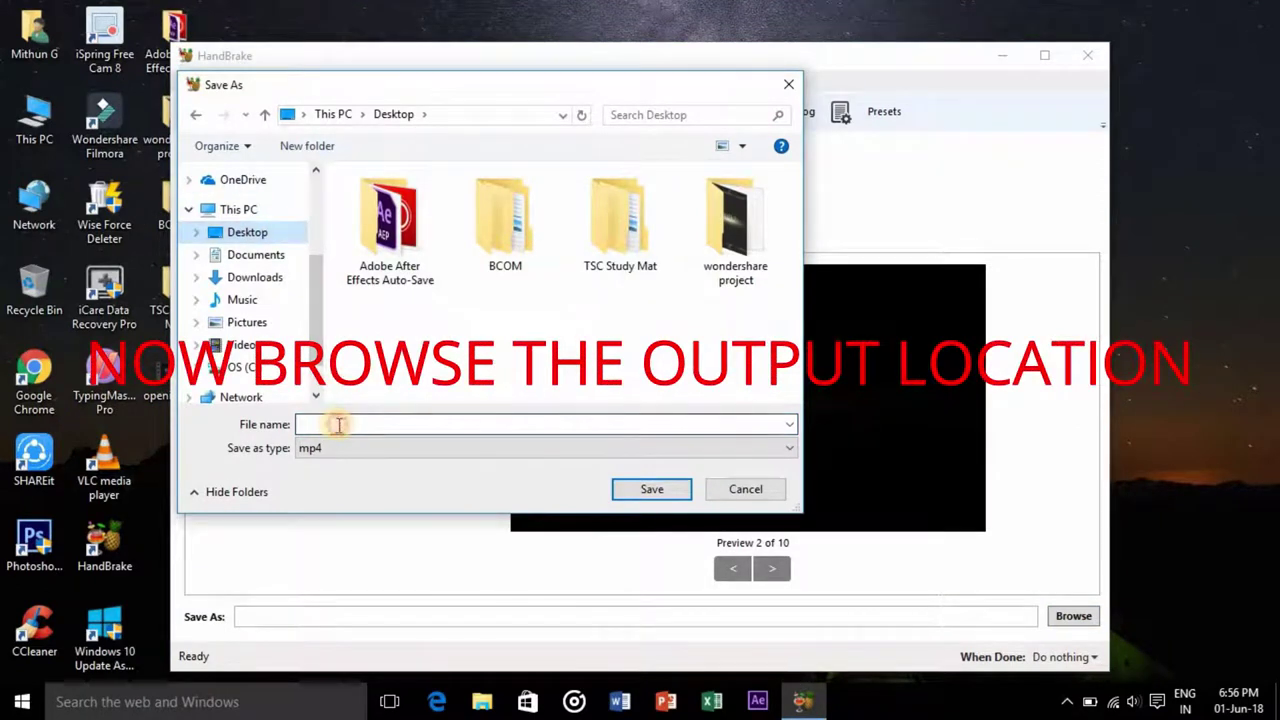
pyautogui.write('c')
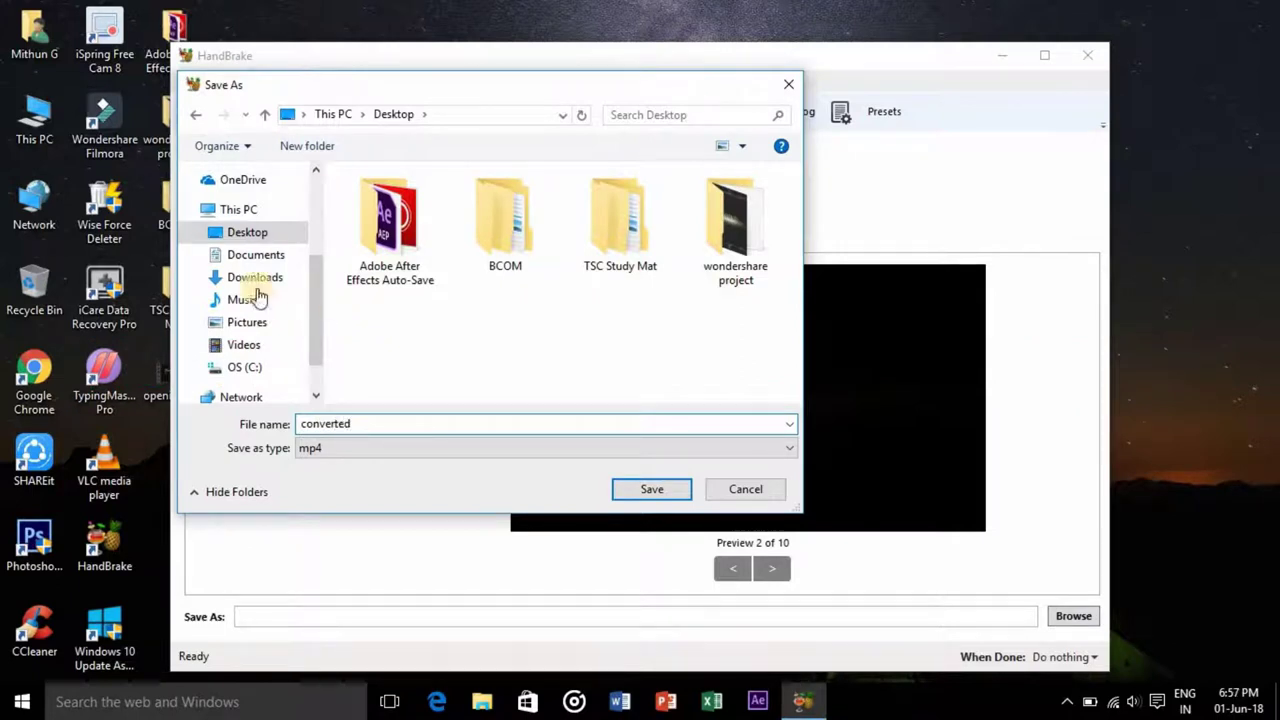
pyautogui.write('onverted')
pyautogui.click(651, 489)
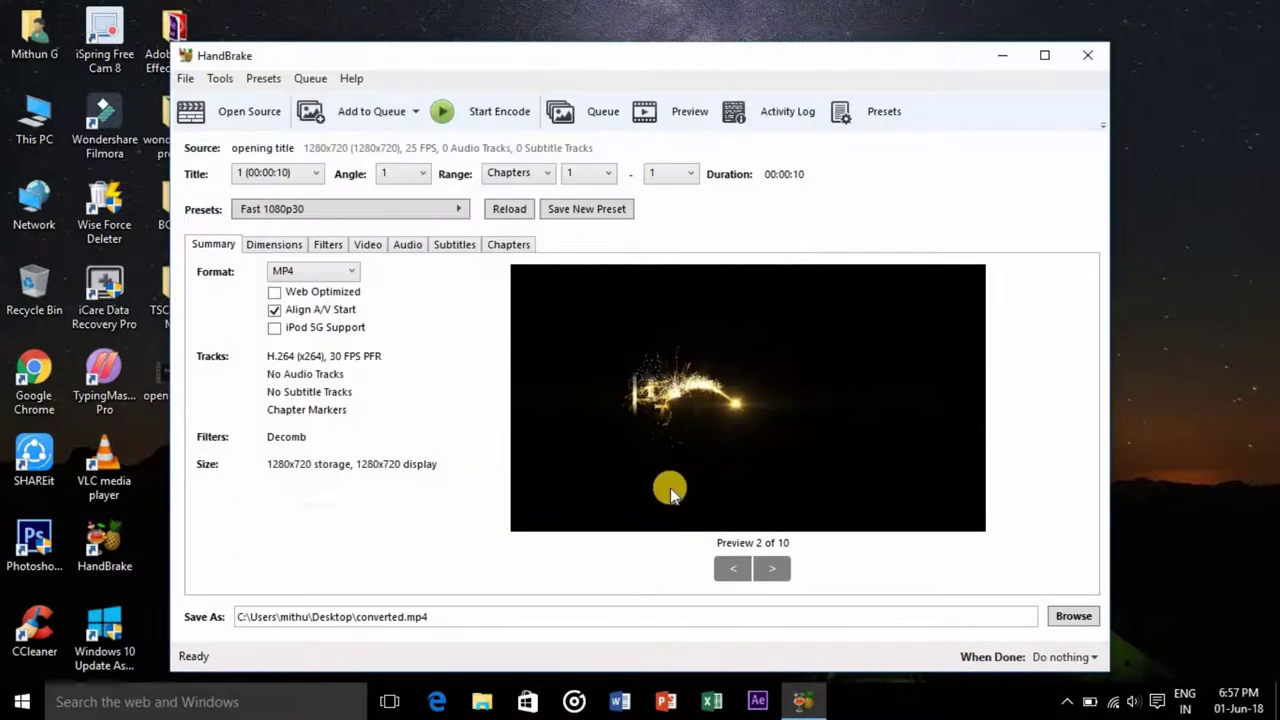
pyautogui.click(478, 114)
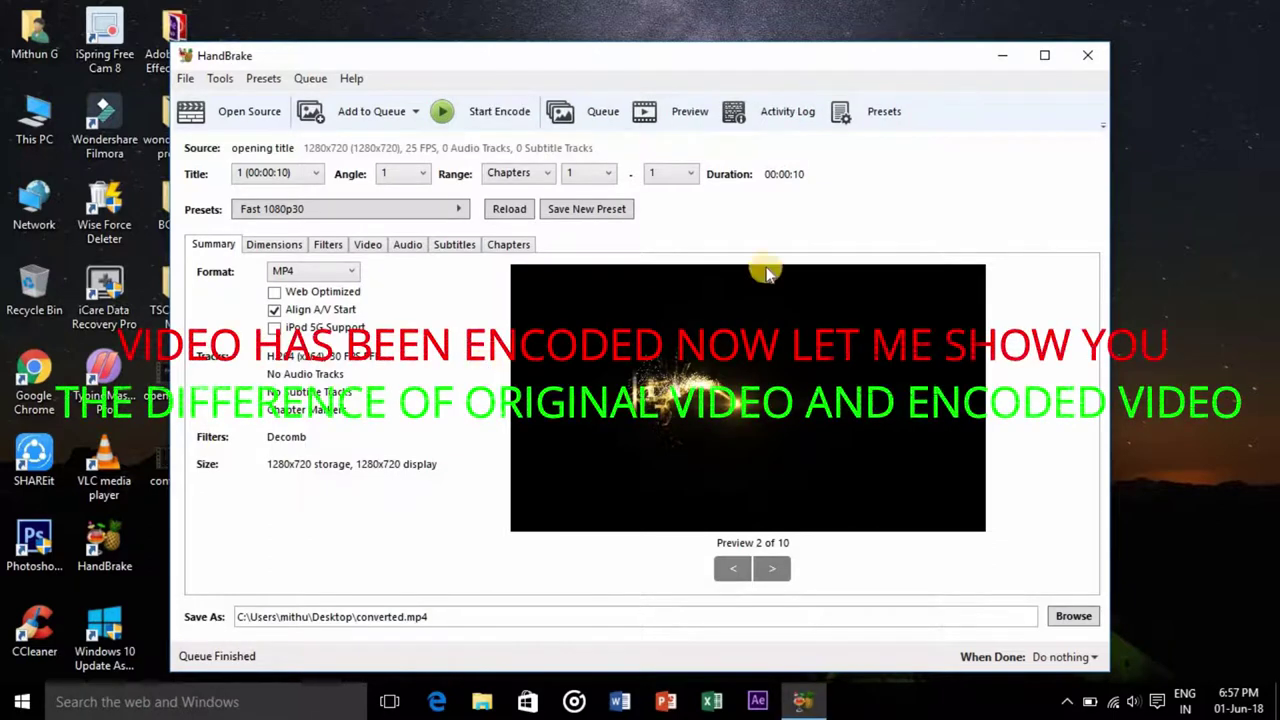
pyautogui.click(1088, 56)
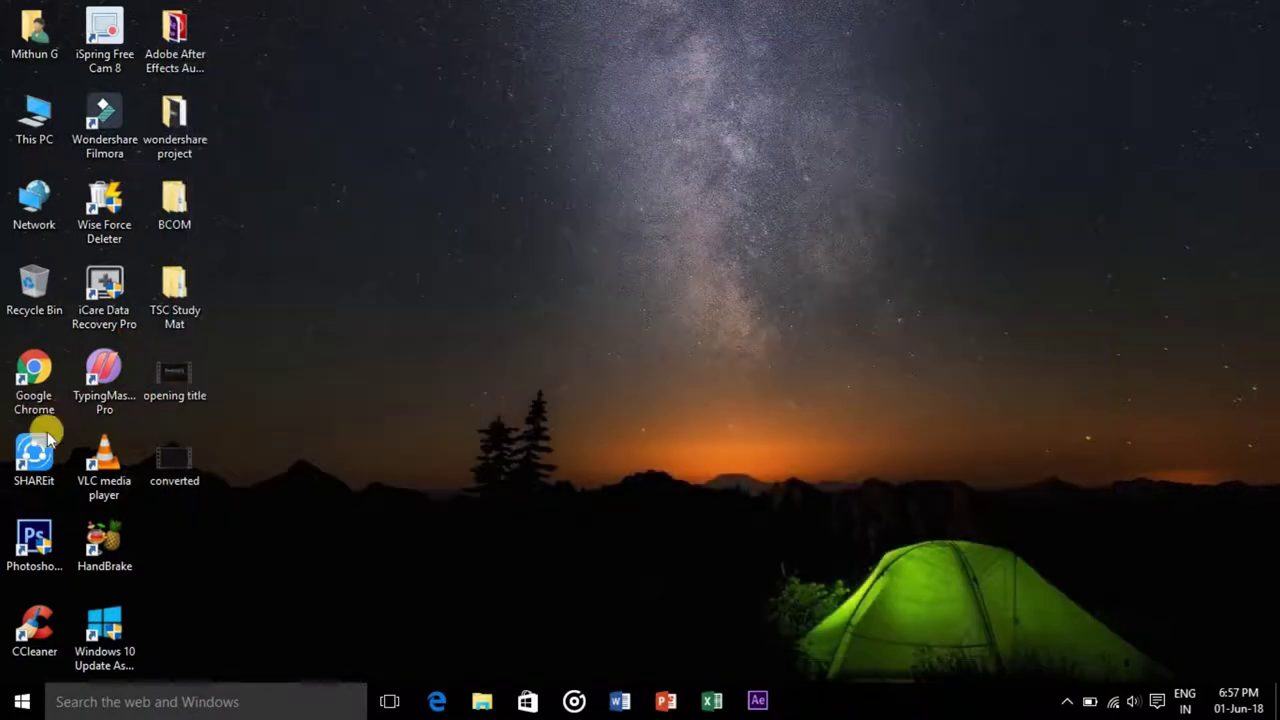
# - Check the file sizes of the "opening title" and "converted" videos on the desktop in their properties
pyautogui.rightClick(151, 390)
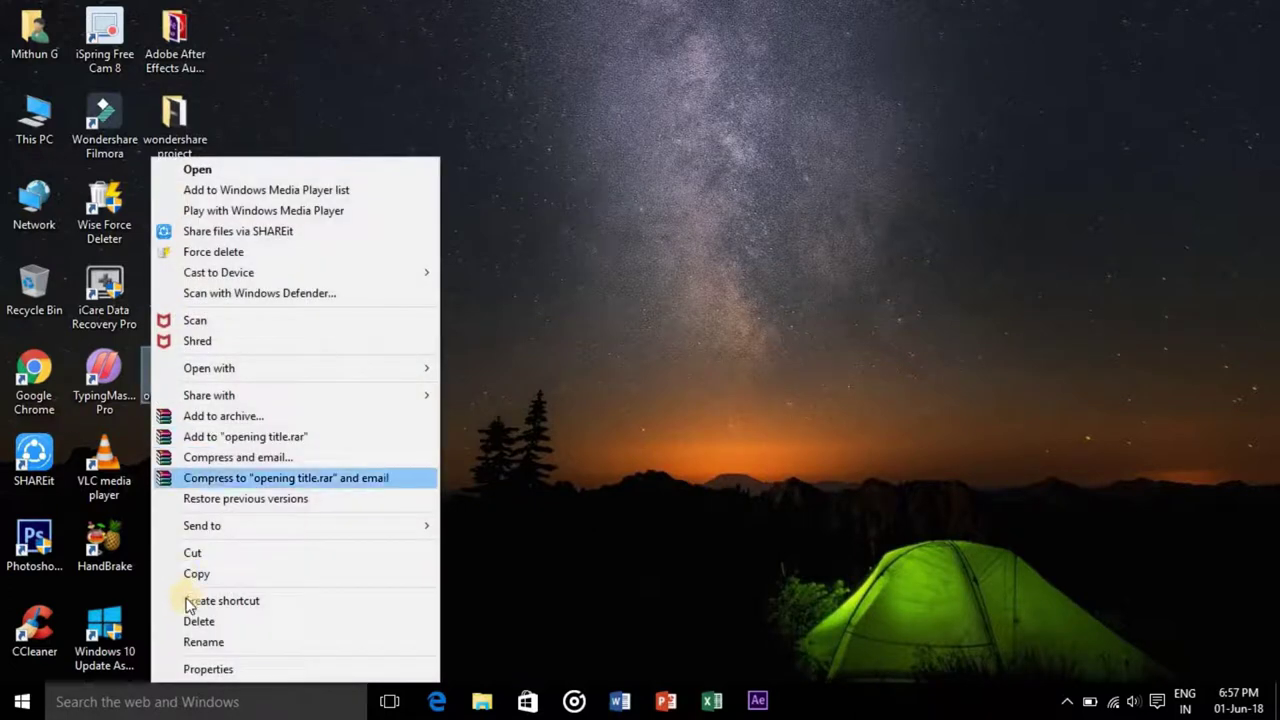
pyautogui.click(190, 668)
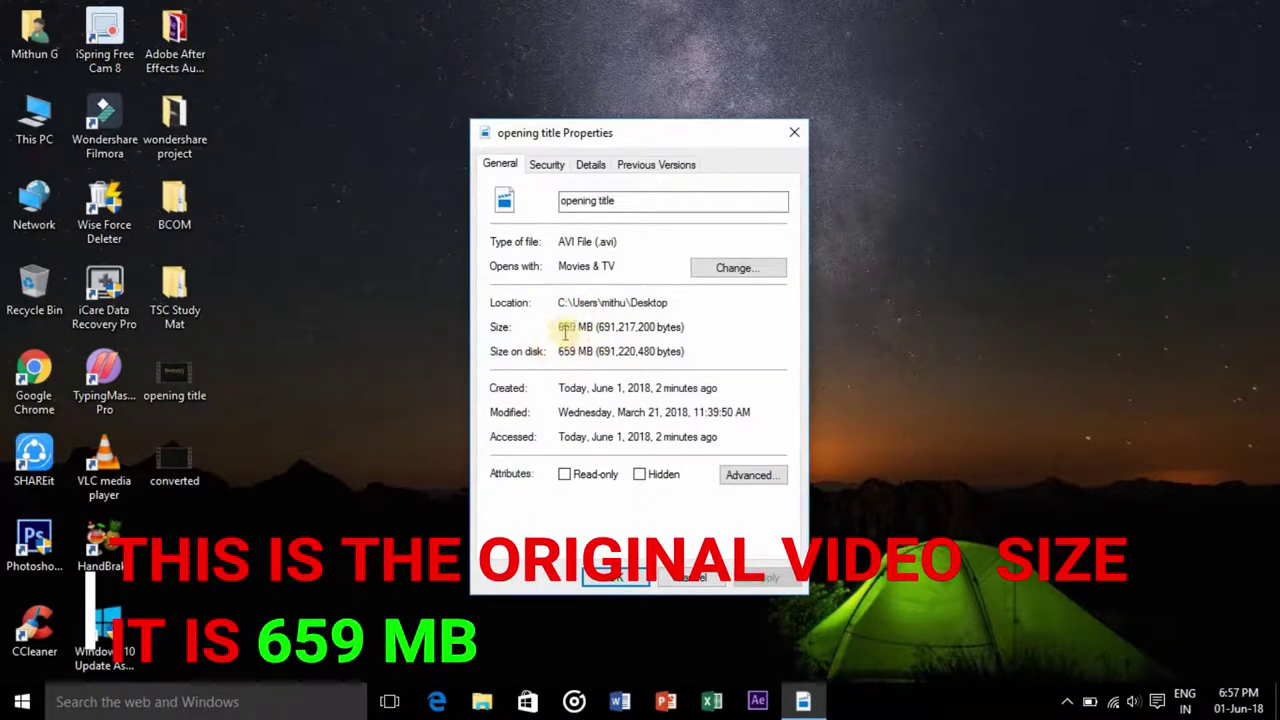
pyautogui.click(688, 577)
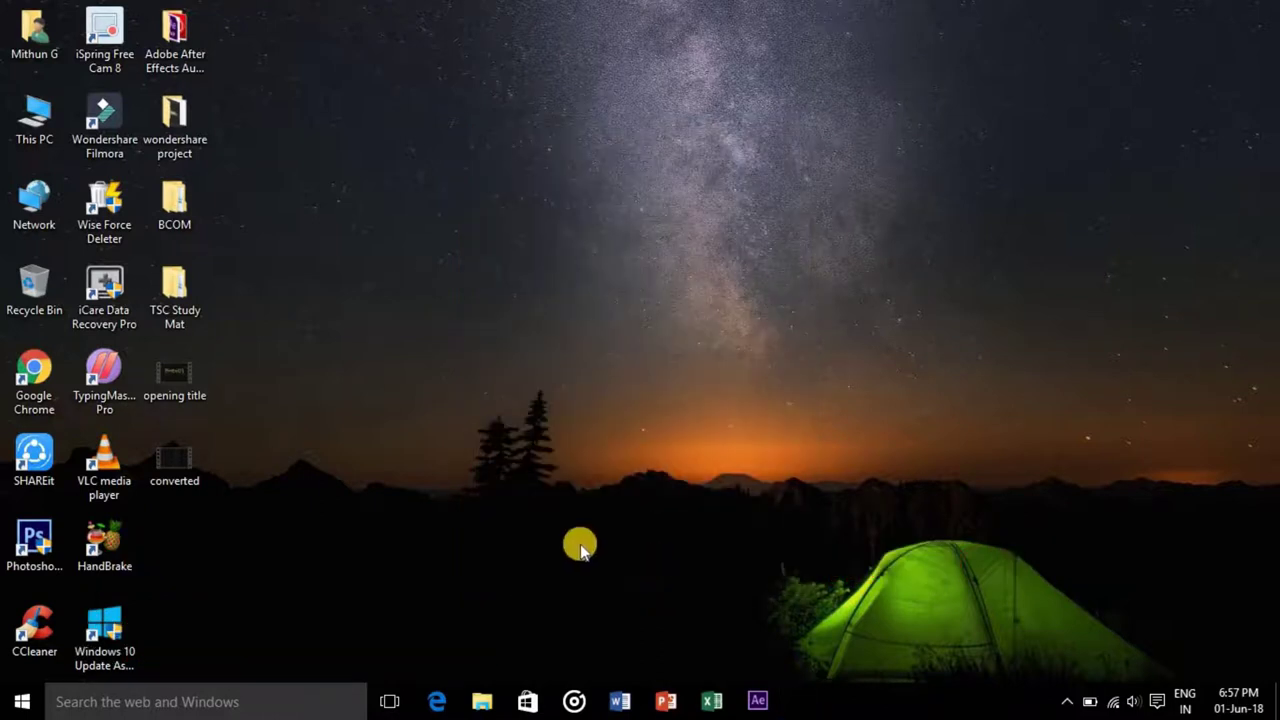
pyautogui.rightClick(201, 479)
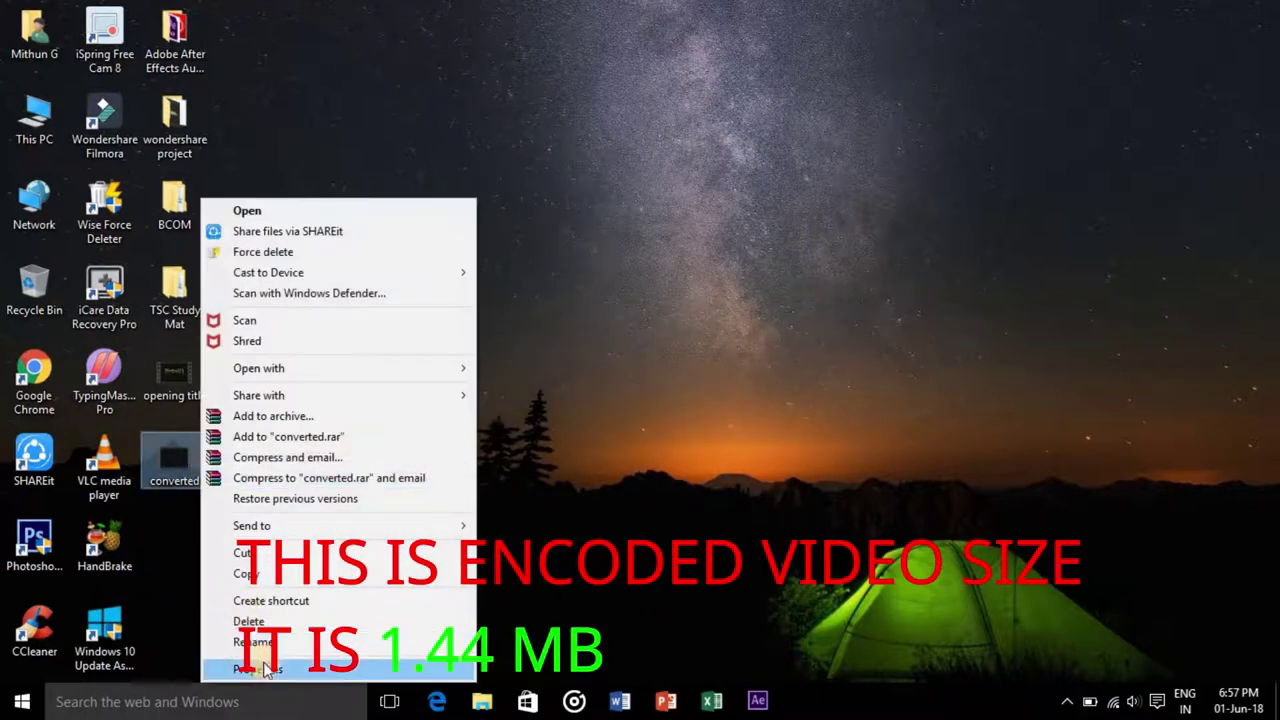
pyautogui.click(262, 668)
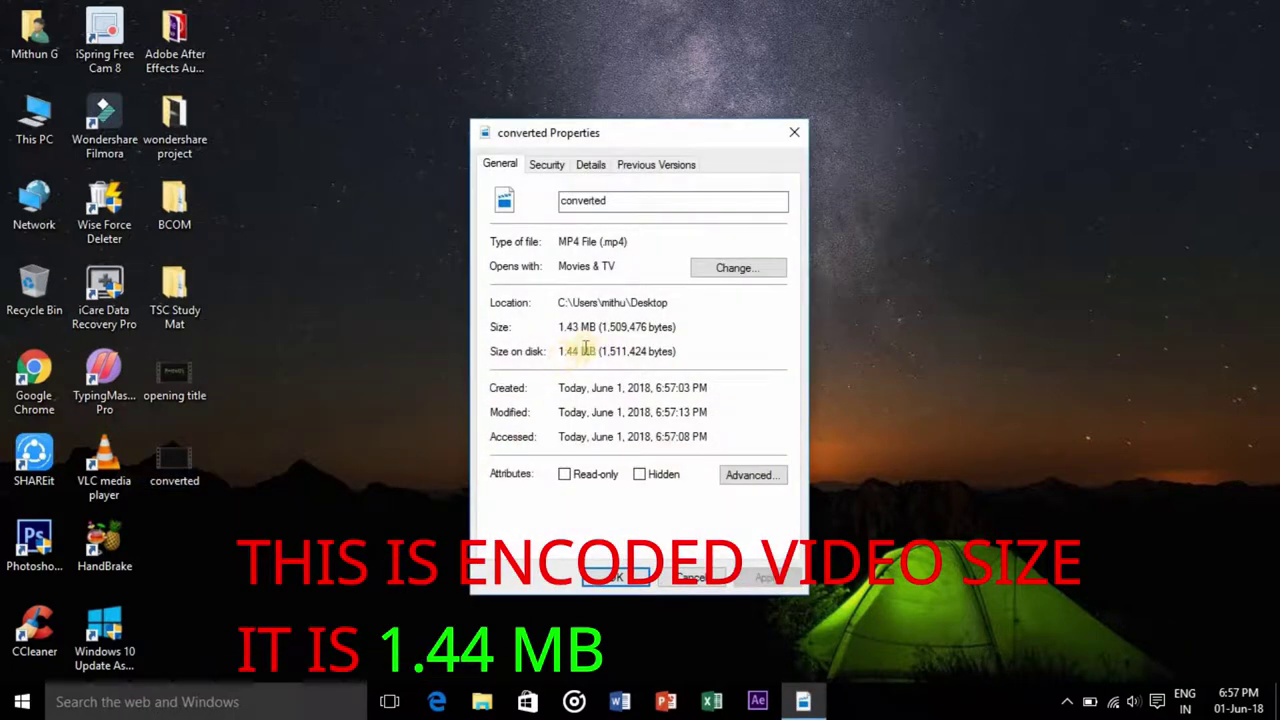
pyautogui.click(690, 577)
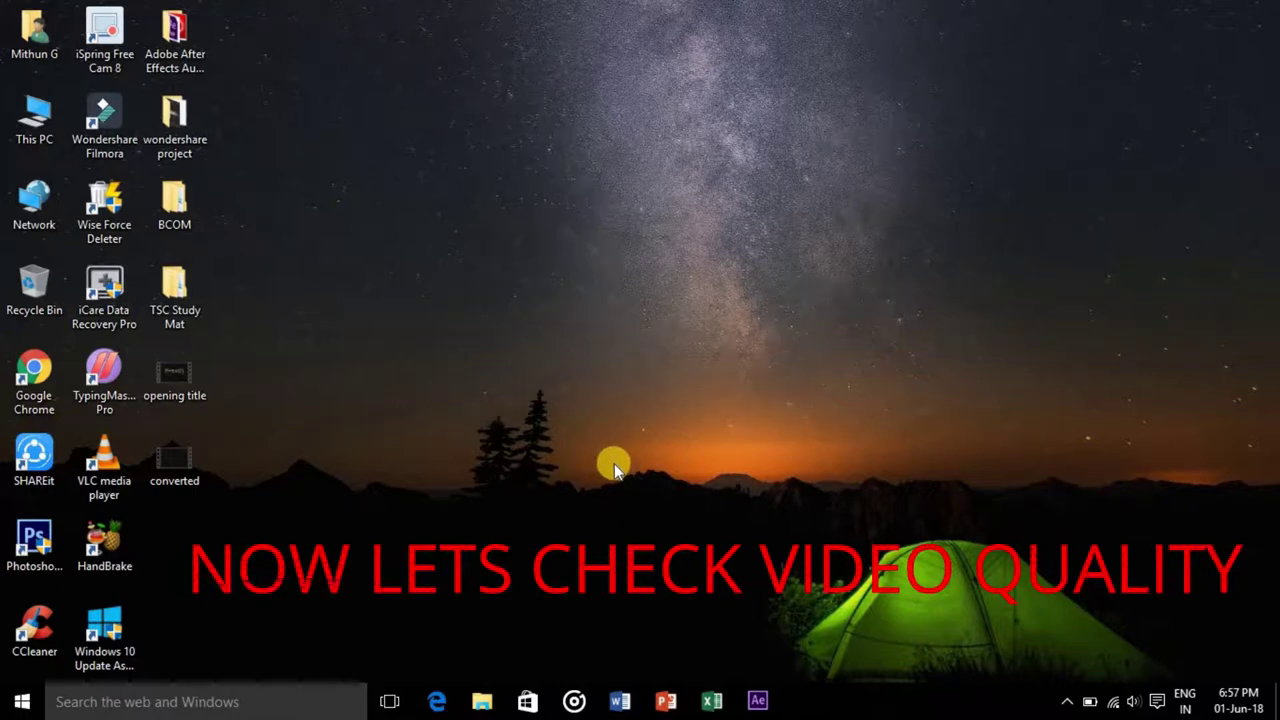
# - Play the original "opening title" video from the desktop to check its quality
pyautogui.doubleClick(196, 382)
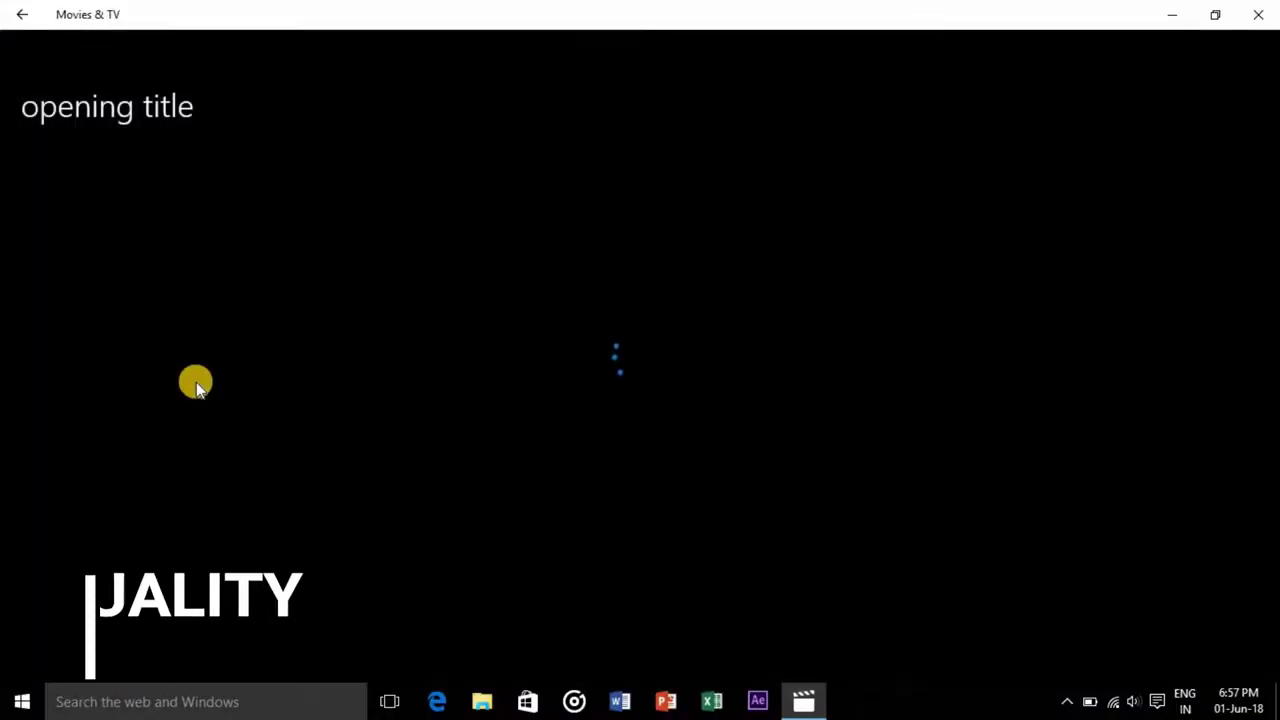